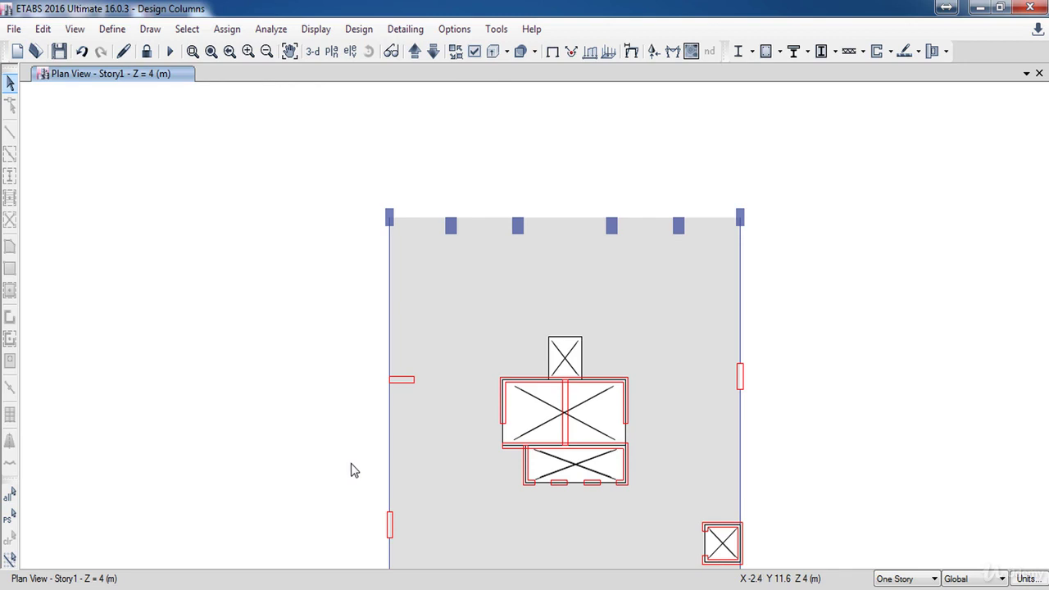
# - Select all 114 columns in the model by object type Columns
pyautogui.click(186, 31)
pyautogui.moveTo(194, 52)
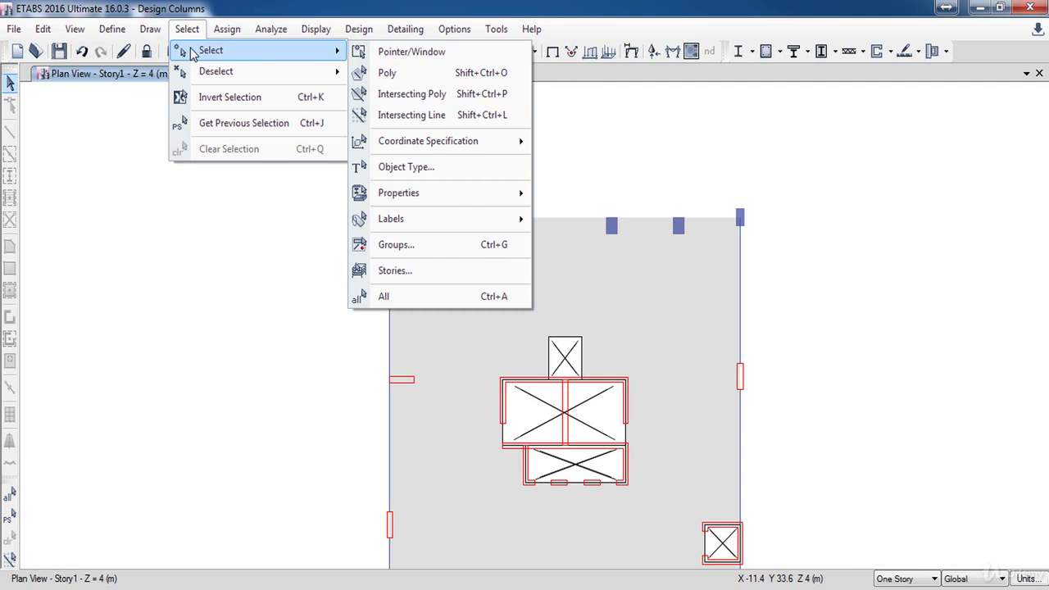
pyautogui.click(415, 167)
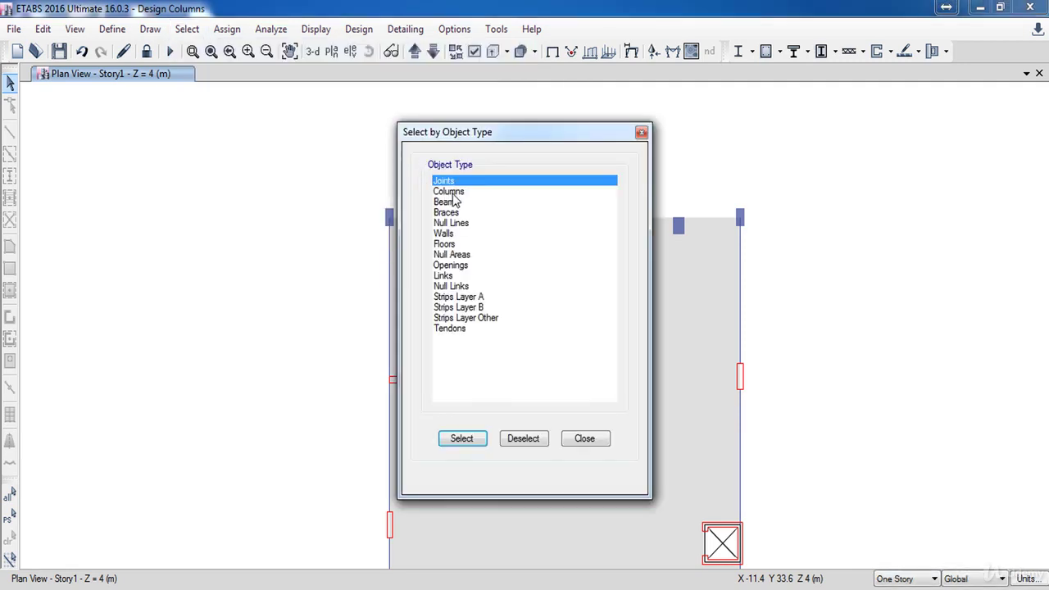
pyautogui.click(453, 194)
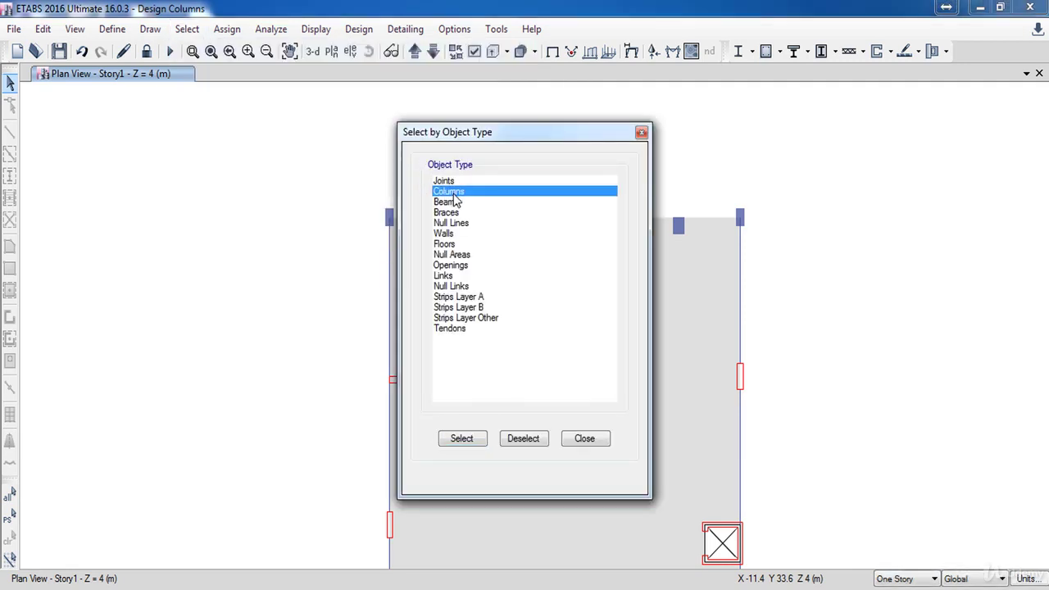
pyautogui.click(461, 443)
pyautogui.click(586, 439)
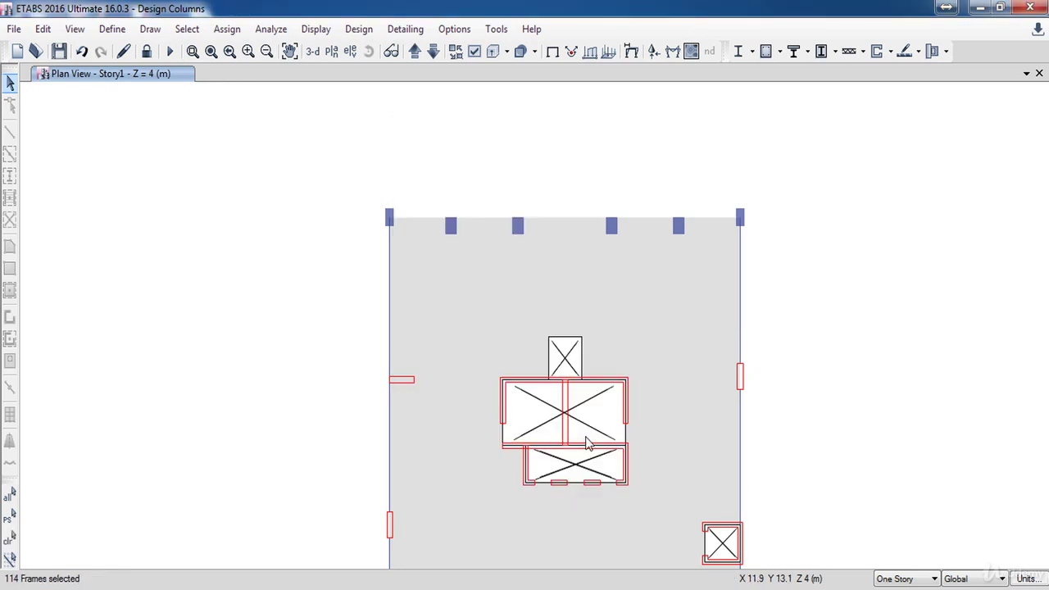
# - Overwrite the ACI 318-14 Framing Type of all selected columns to NonSway
pyautogui.click(316, 28)
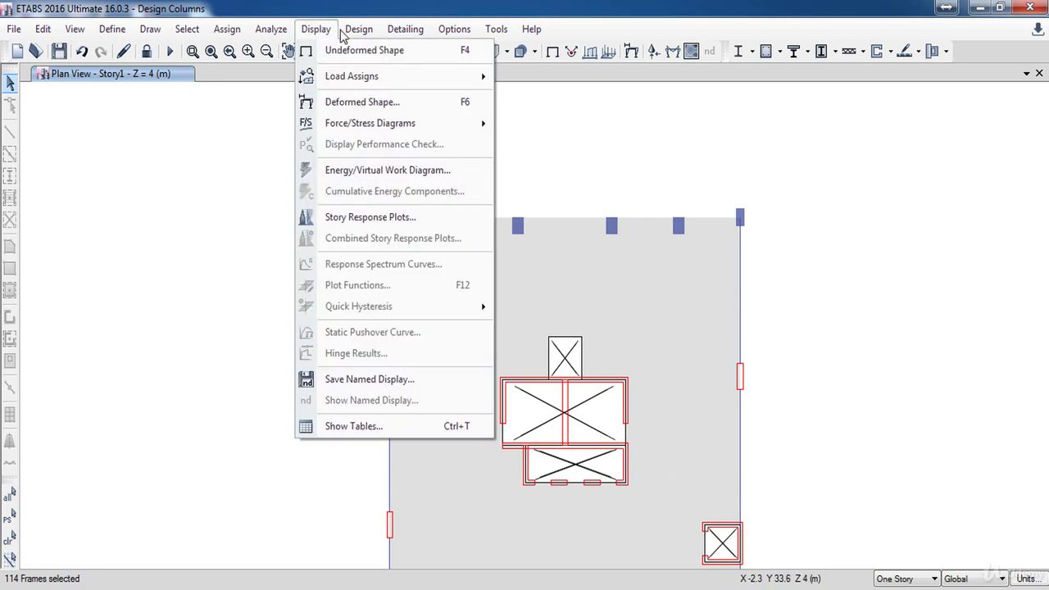
pyautogui.moveTo(350, 33)
pyautogui.moveTo(384, 75)
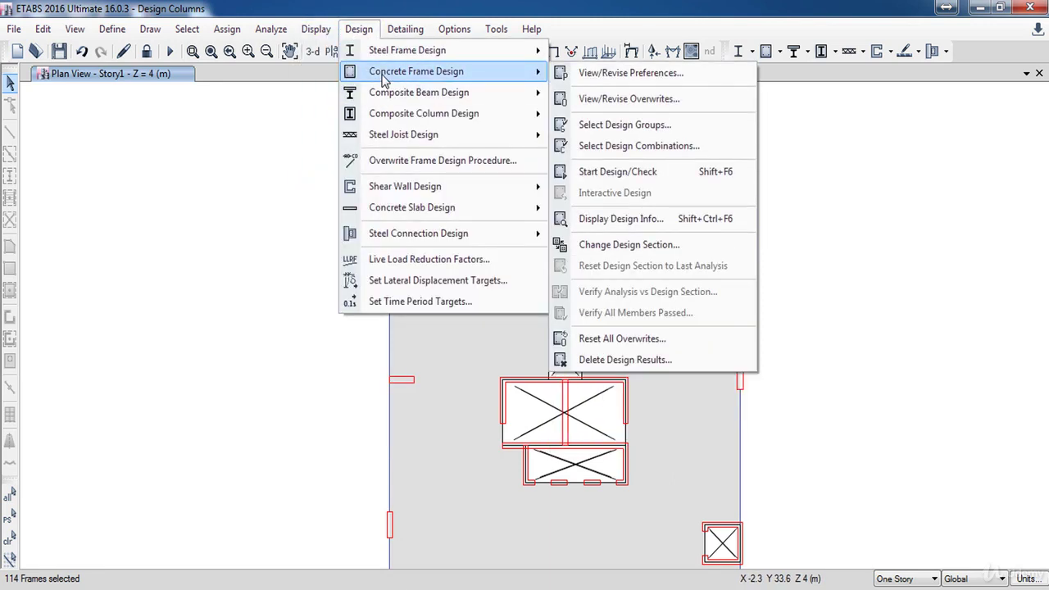
pyautogui.click(696, 109)
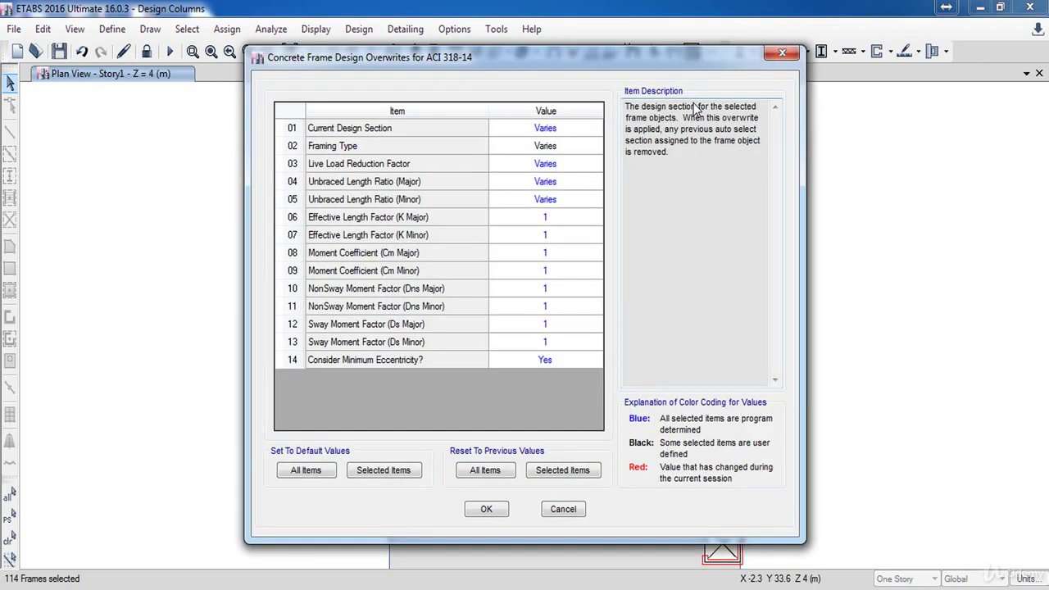
pyautogui.click(566, 148)
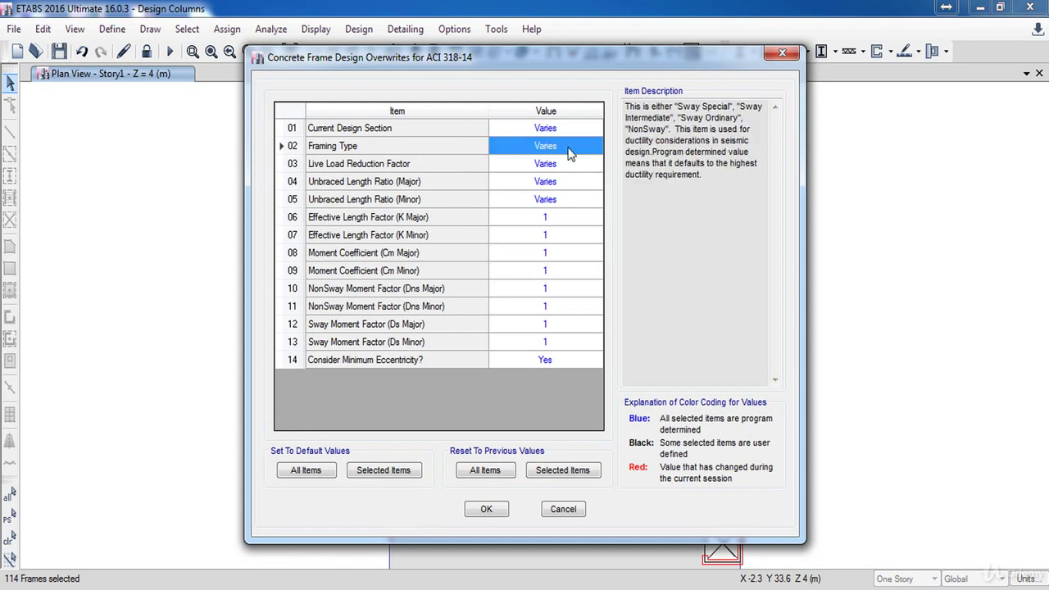
pyautogui.click(568, 148)
pyautogui.click(568, 149)
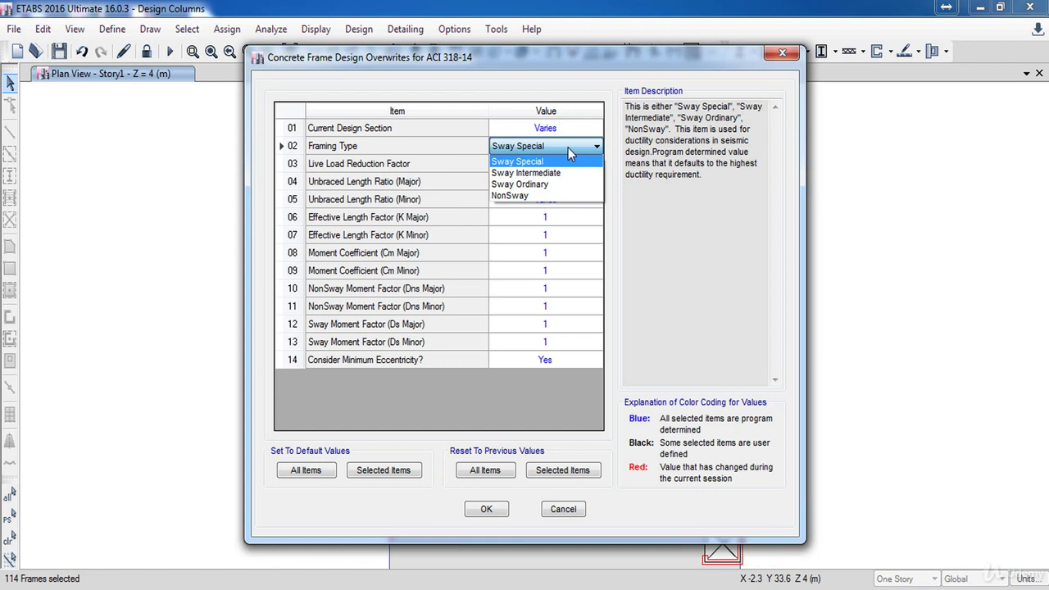
pyautogui.click(550, 201)
pyautogui.click(487, 509)
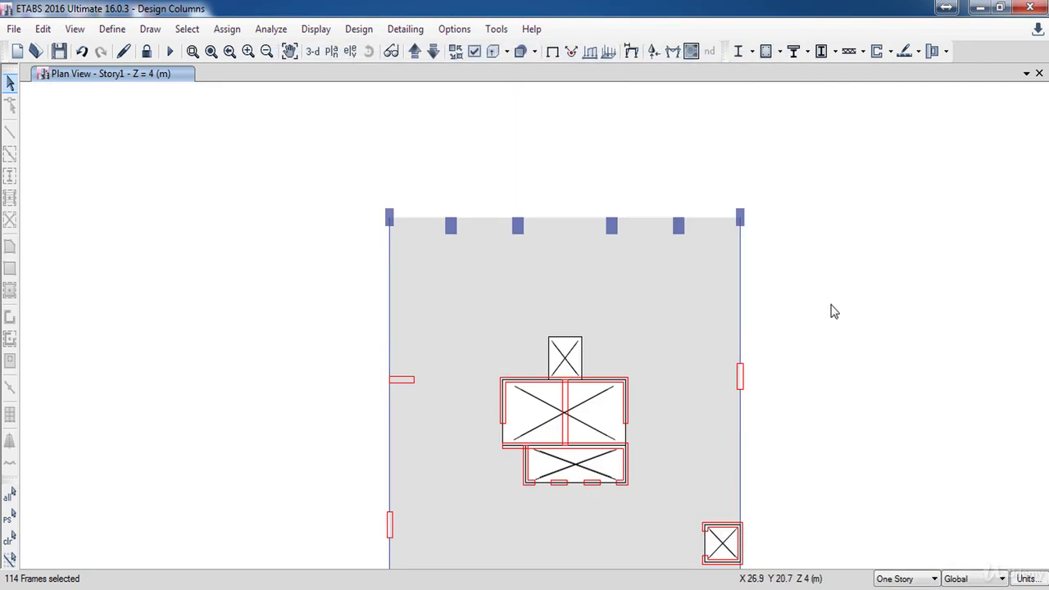
# - Add load combinations UDCon1 through UDCon22 to the concrete frame design combinations list
pyautogui.click(781, 51)
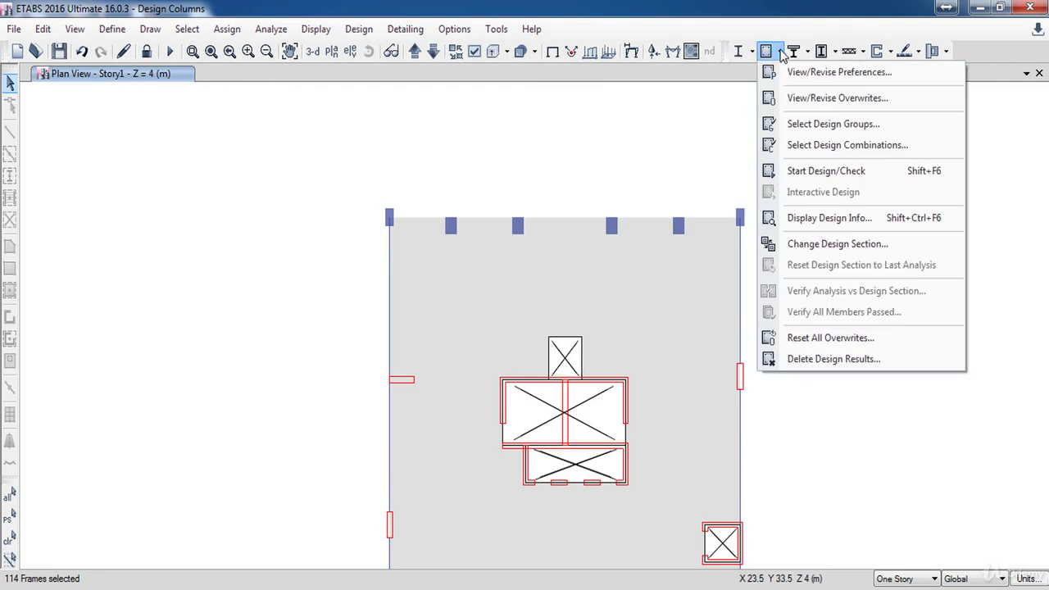
pyautogui.click(848, 151)
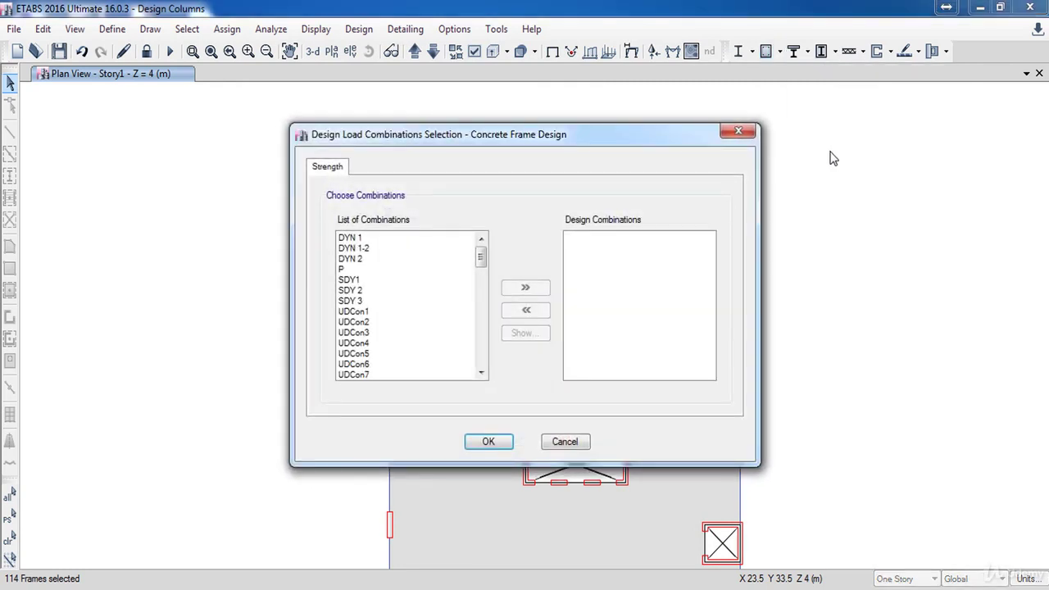
pyautogui.click(373, 312)
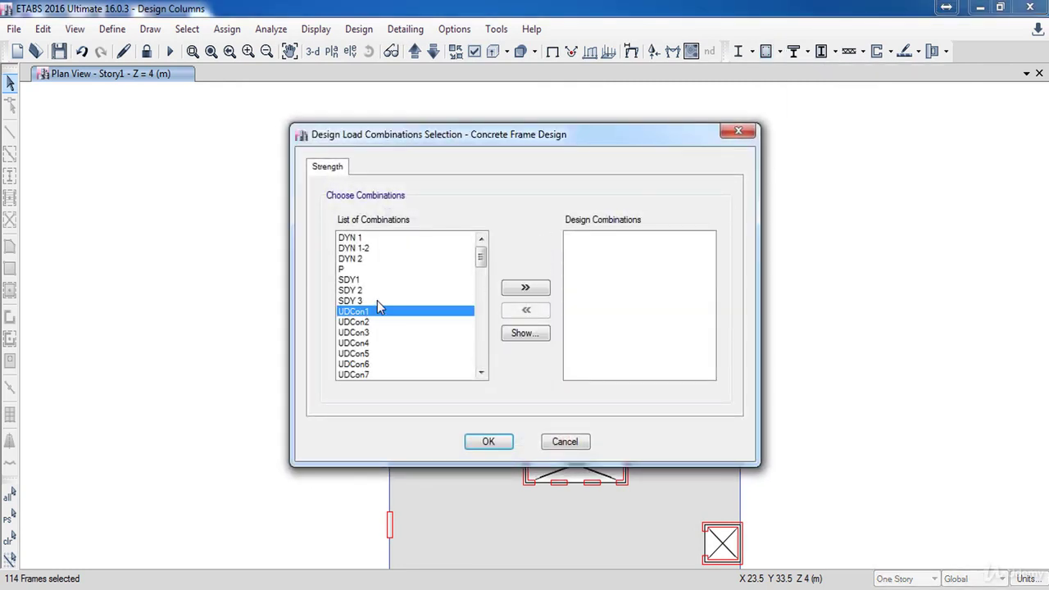
pyautogui.scroll(-3, 377, 303)
pyautogui.scroll(-5, 380, 307)
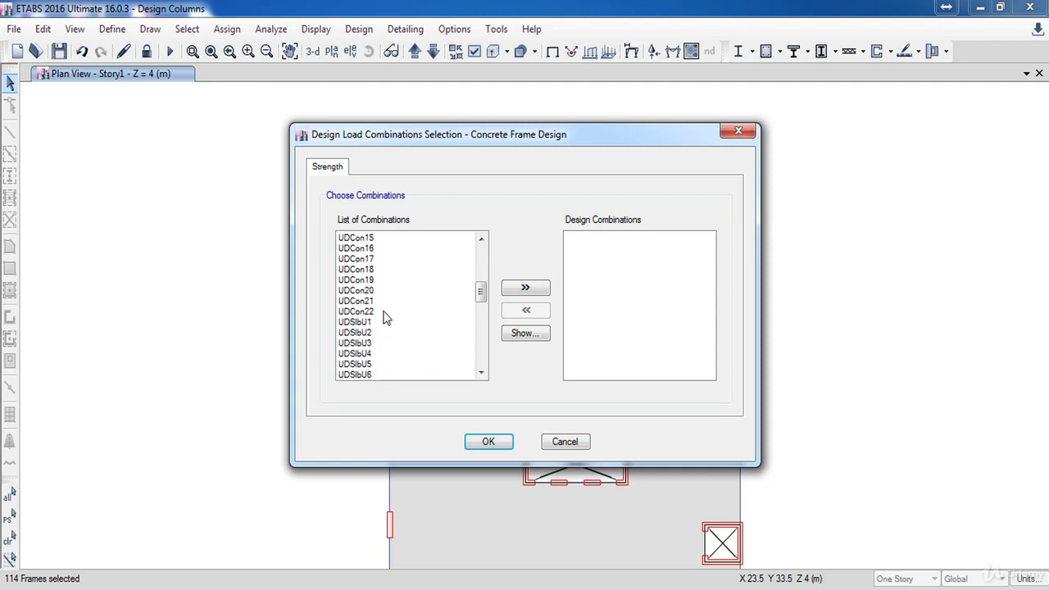
pyautogui.keyDown('shift'); pyautogui.click(371, 315); pyautogui.keyUp('shift')
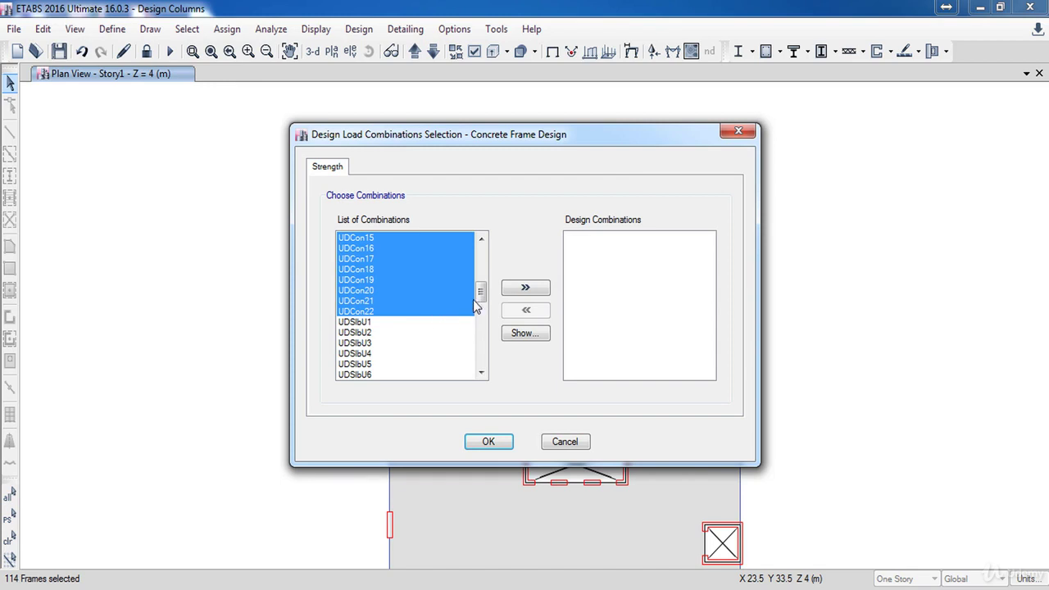
pyautogui.click(526, 288)
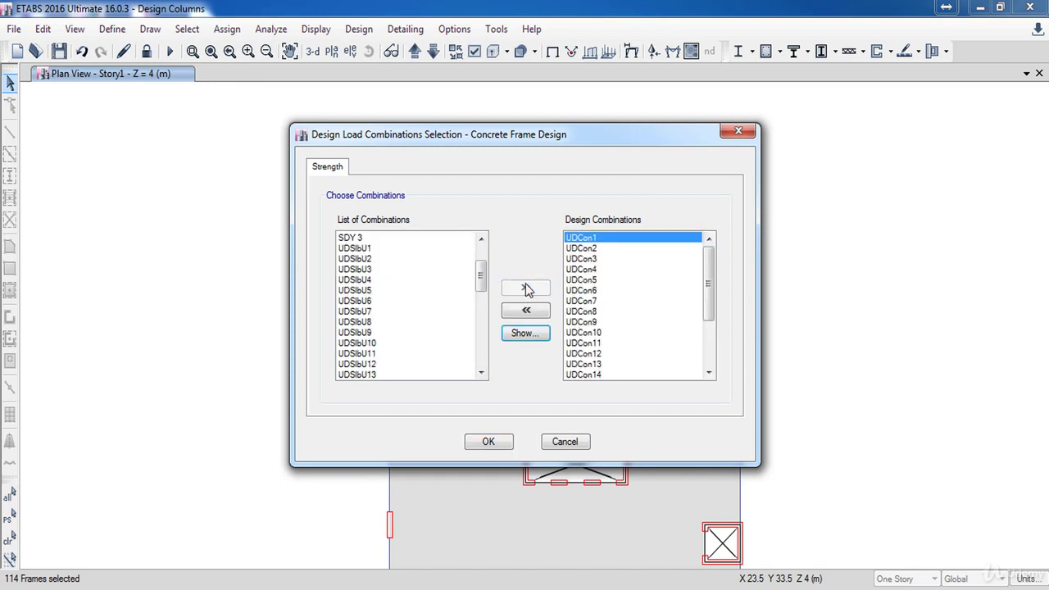
pyautogui.click(489, 441)
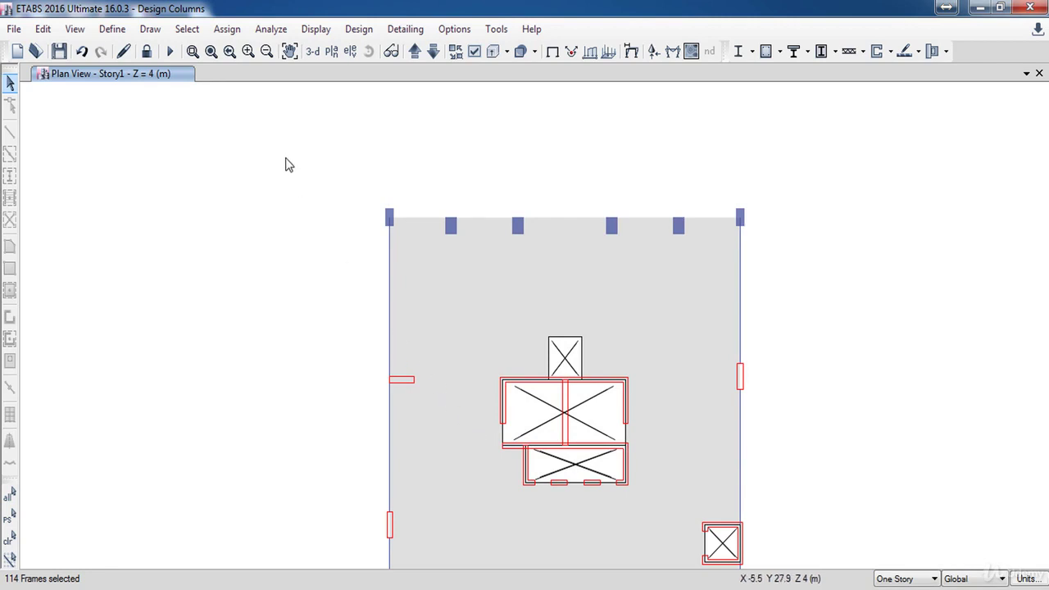
# - Define a new developed elevation named 'Column'
pyautogui.click(150, 29)
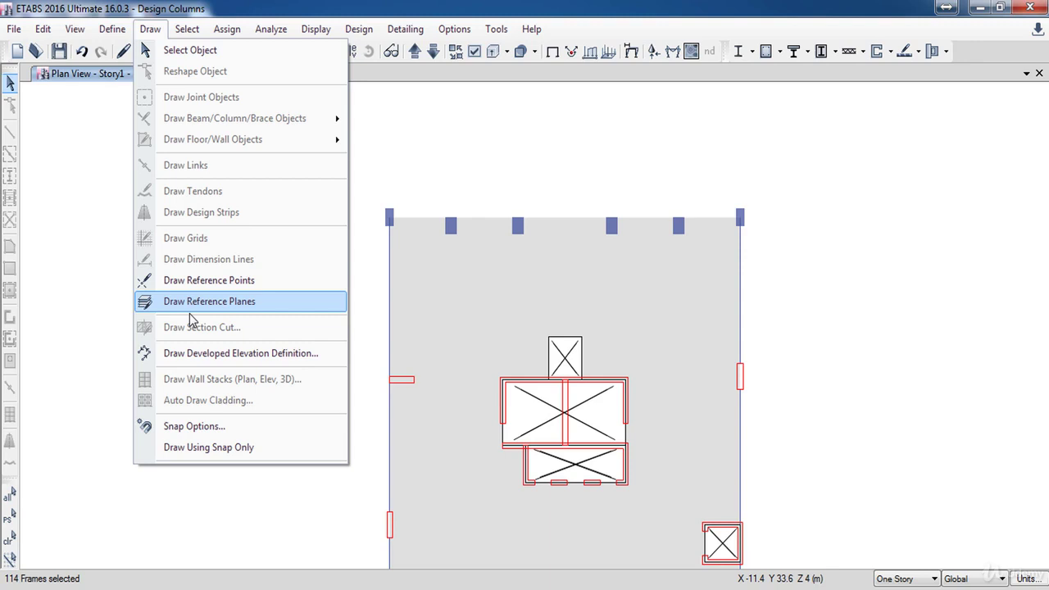
pyautogui.click(262, 353)
pyautogui.doubleClick(512, 209)
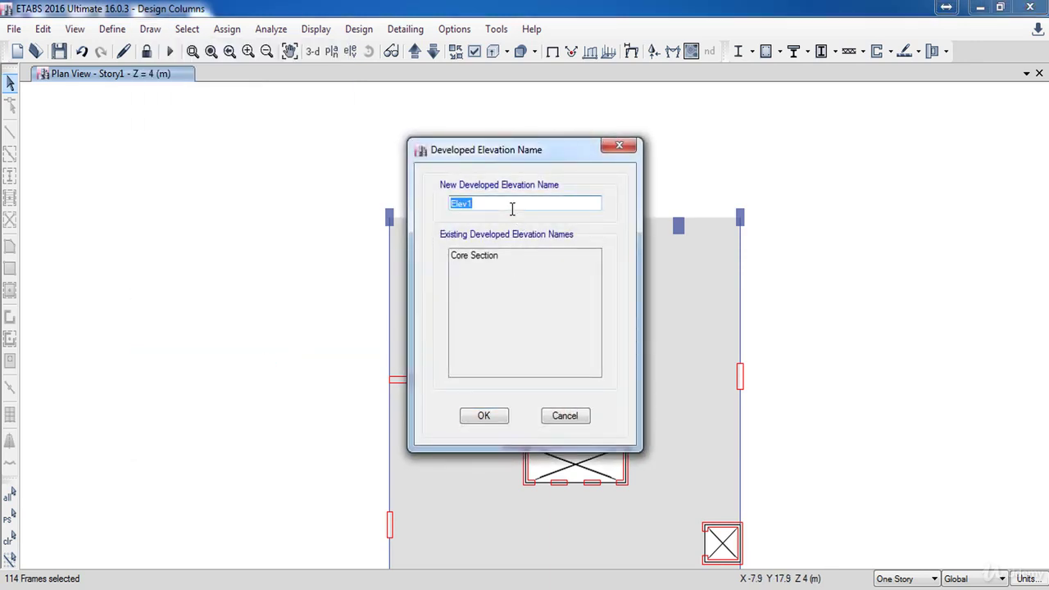
pyautogui.write('Column')
pyautogui.click(482, 416)
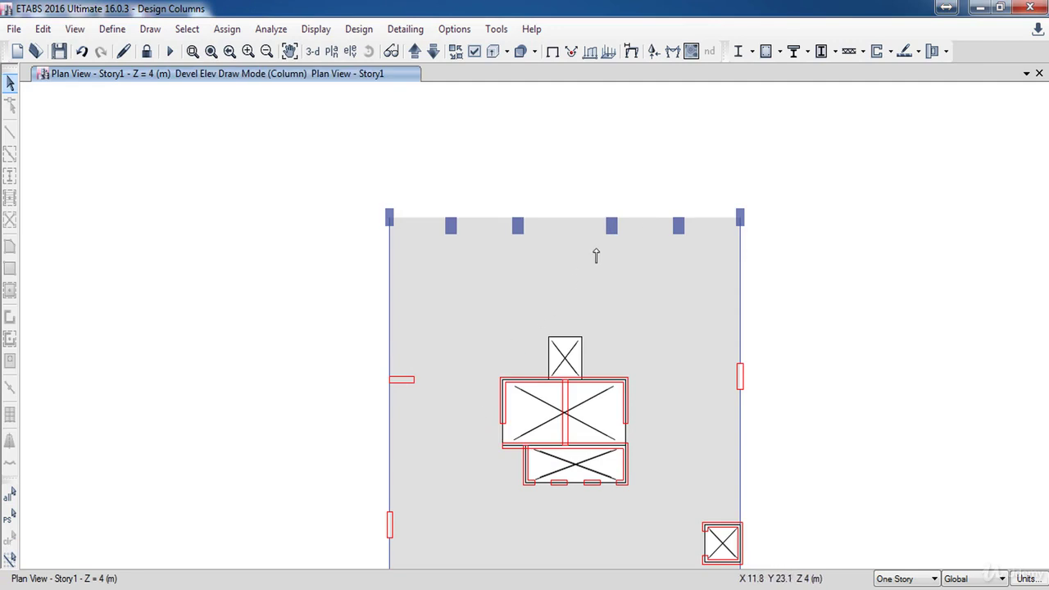
# - Trace the Column elevation line through the top-row columns, right to left, and display it
pyautogui.scroll(1, 674, 221)
pyautogui.moveTo(645, 260); pyautogui.dragTo(650, 289, button='middle')
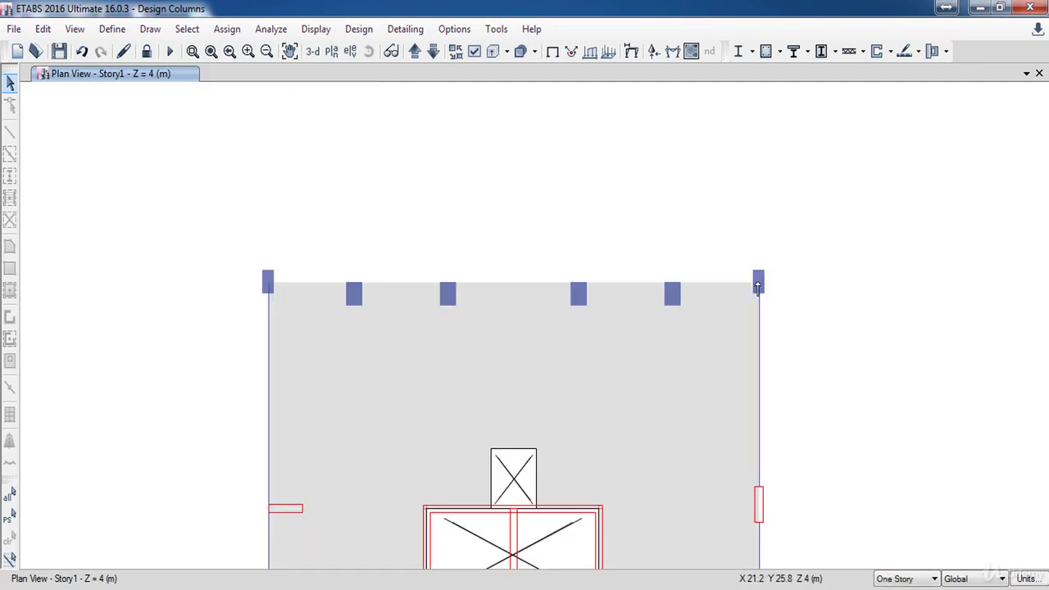
pyautogui.click(760, 284)
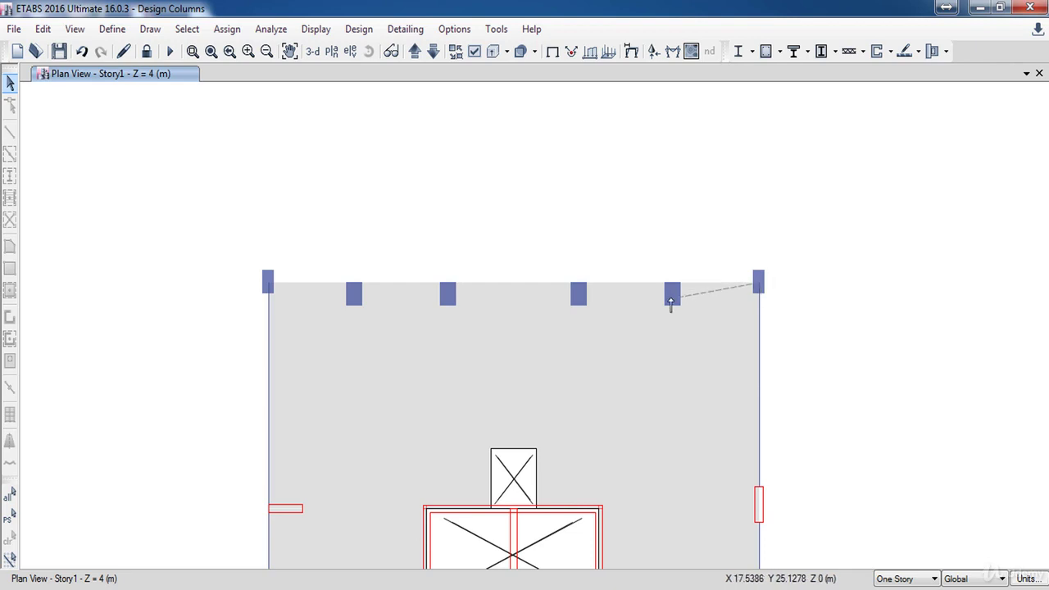
pyautogui.click(672, 293)
pyautogui.click(354, 295)
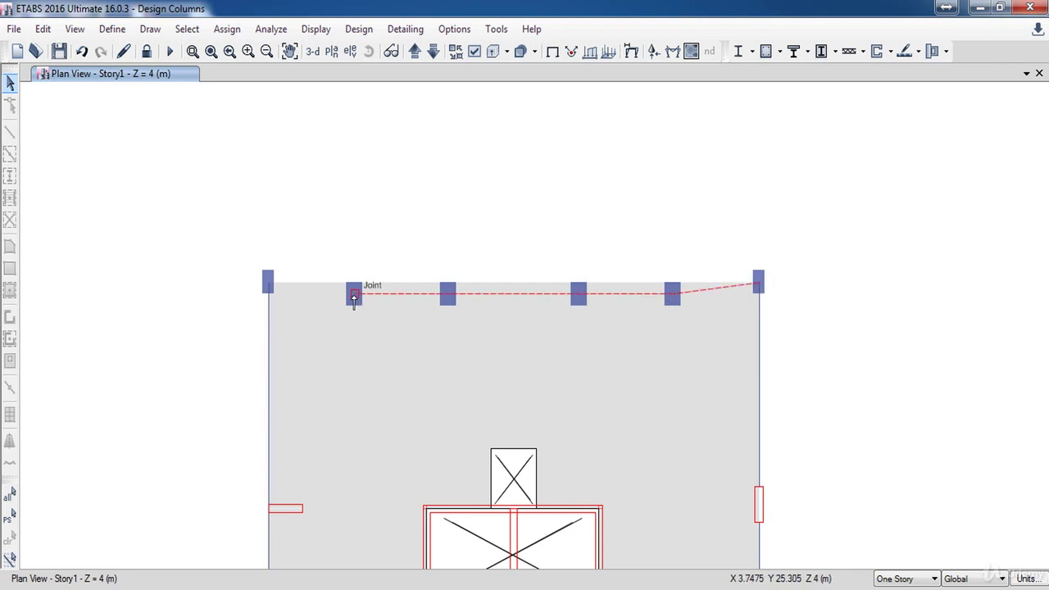
pyautogui.click(268, 285)
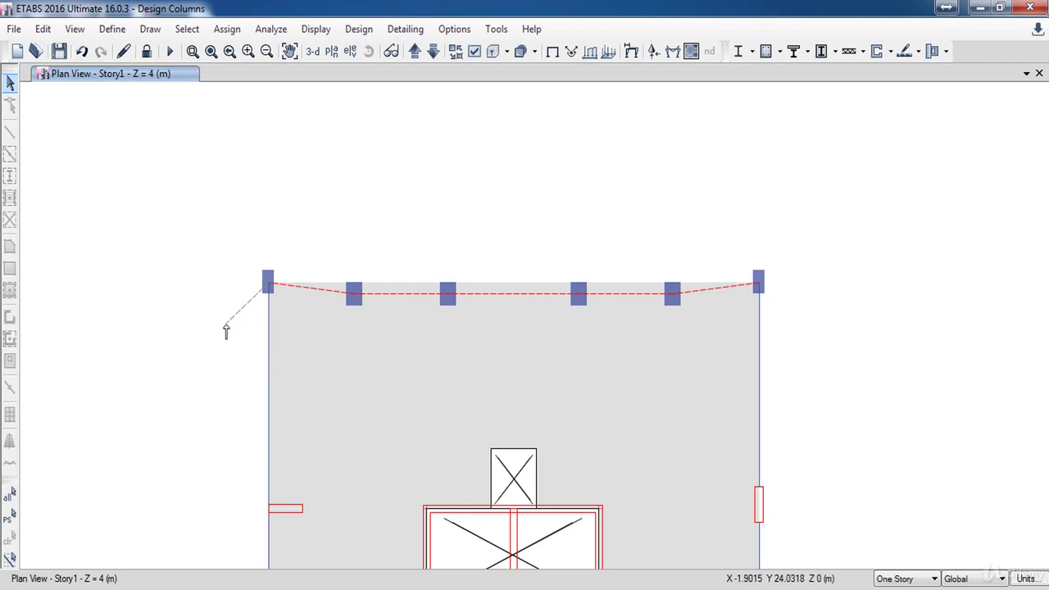
pyautogui.press('Return')
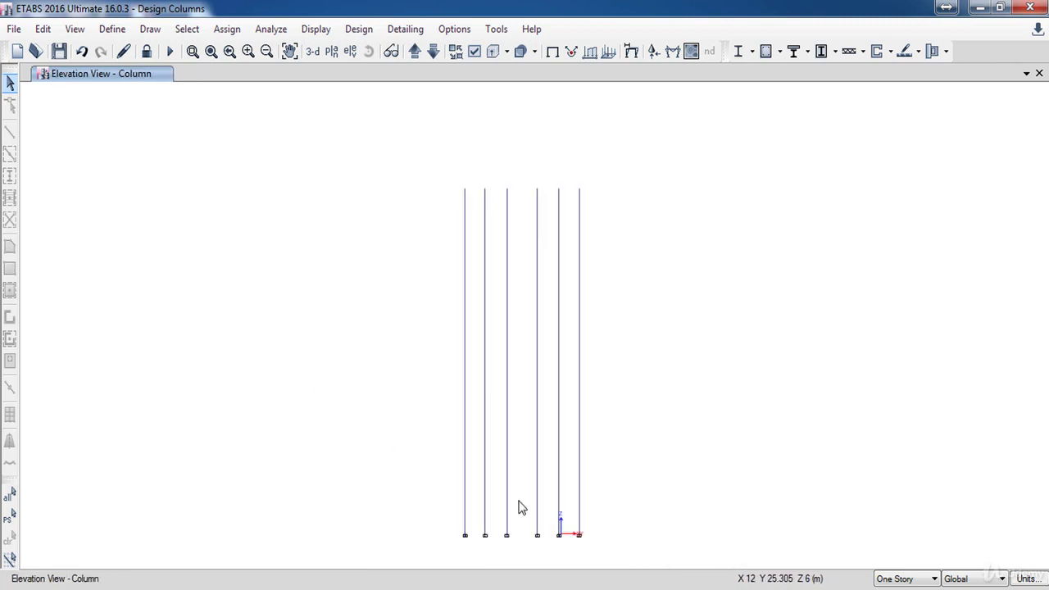
# - Run the concrete design check on the six elevation columns, showing 5000 and 7000 reinforcing areas
pyautogui.moveTo(632, 552); pyautogui.dragTo(422, 169)
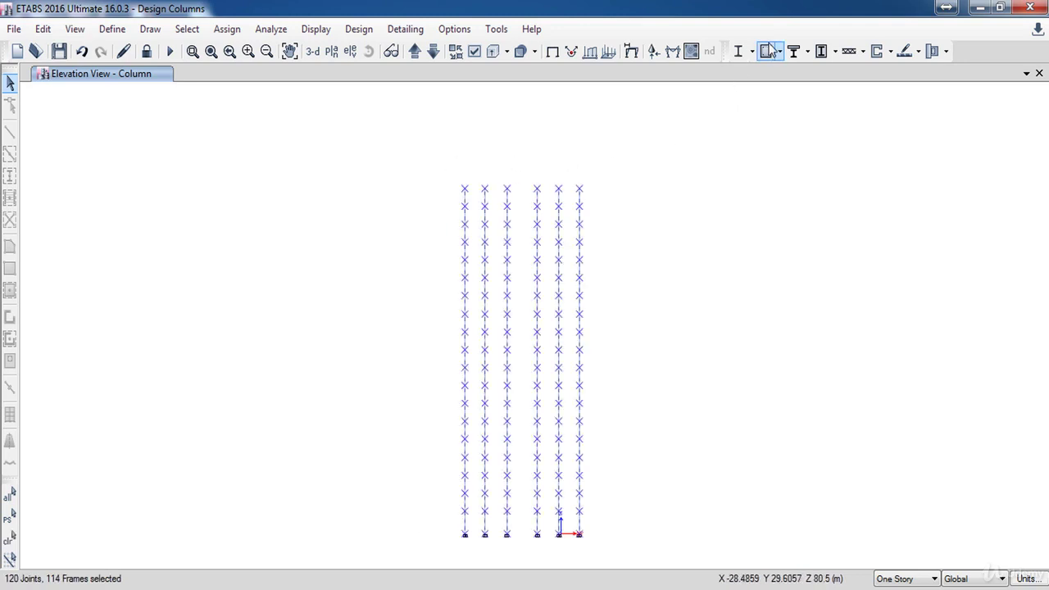
pyautogui.click(770, 50)
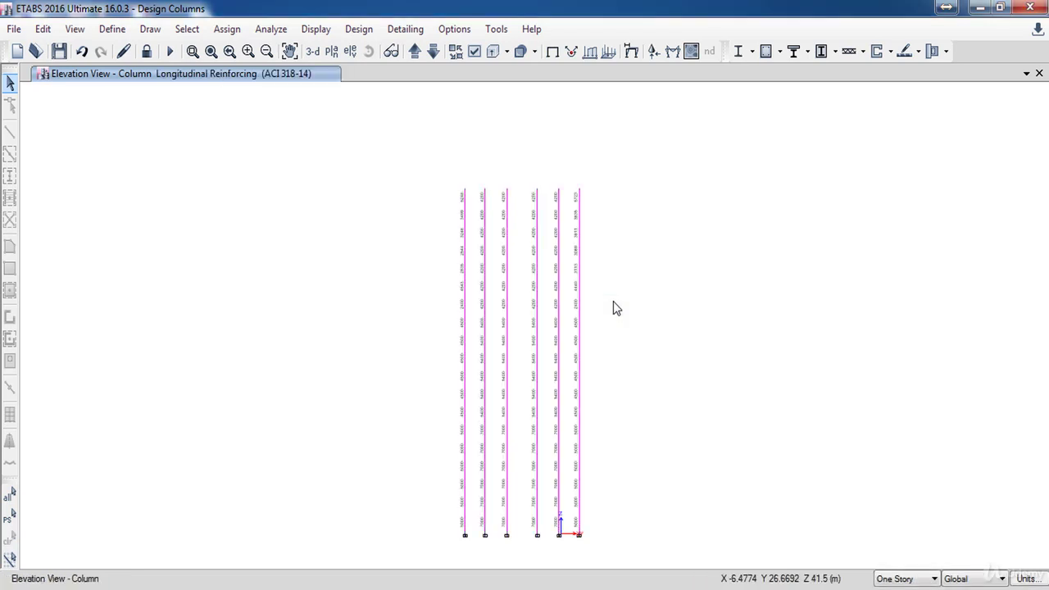
pyautogui.scroll(4, 476, 488)
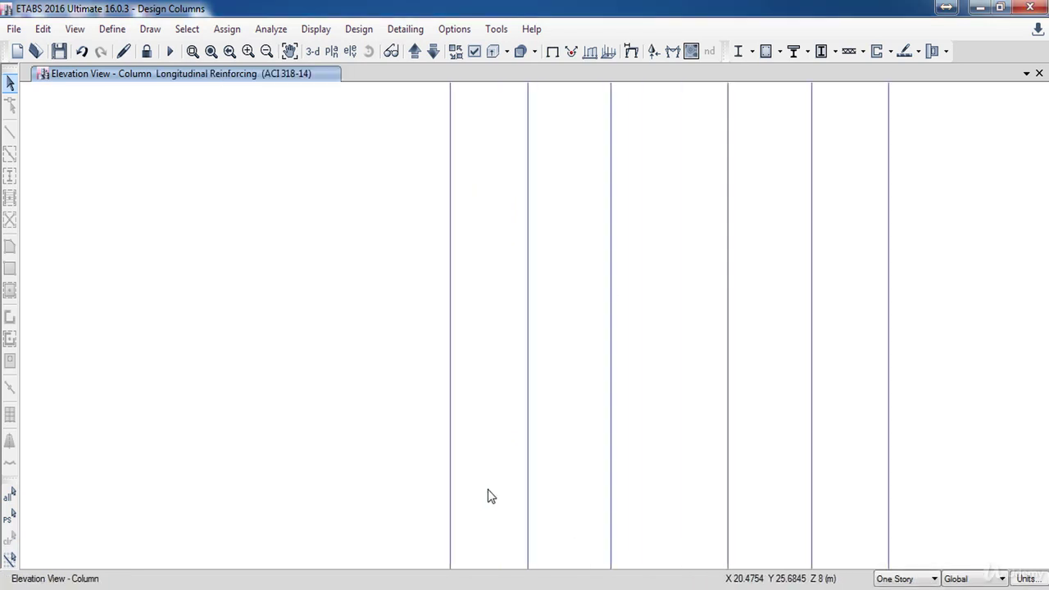
pyautogui.moveTo(488, 479); pyautogui.dragTo(466, 322, button='middle')
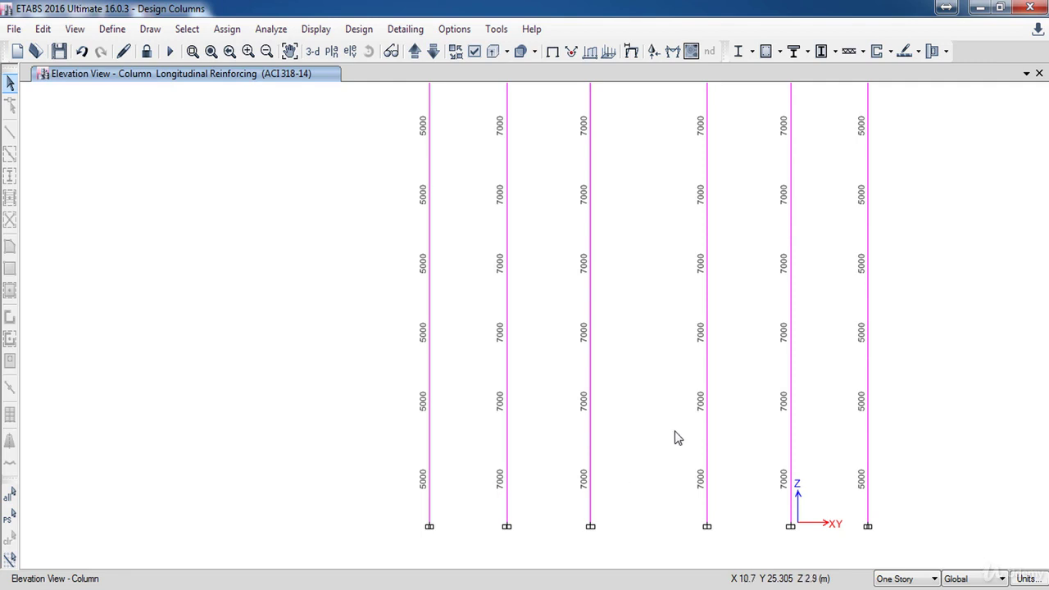
# - Set the design output display to Rebar Percentage, showing 1.00% on every column
pyautogui.click(782, 52)
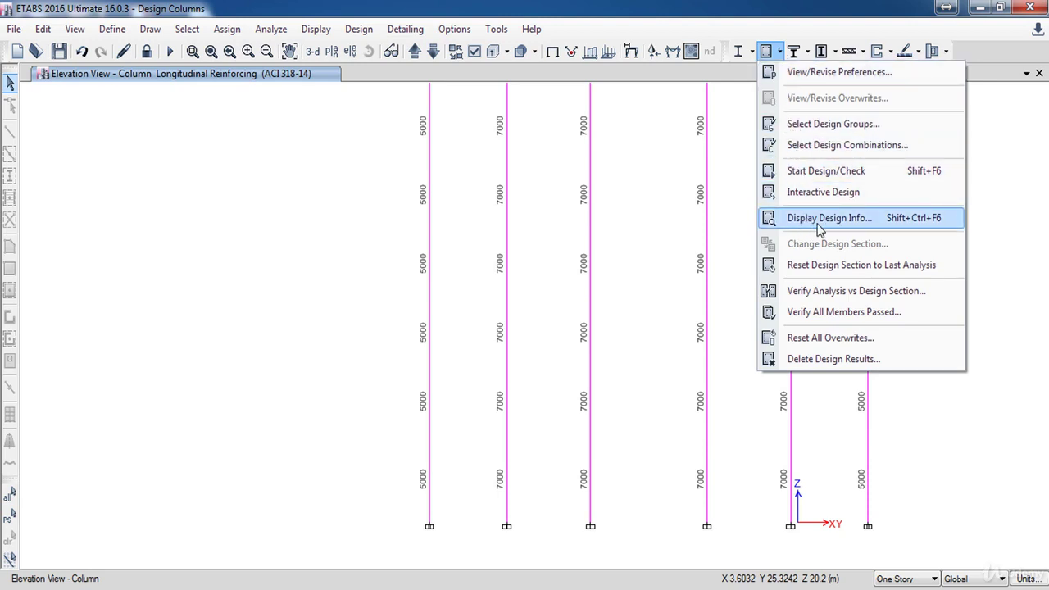
pyautogui.click(874, 222)
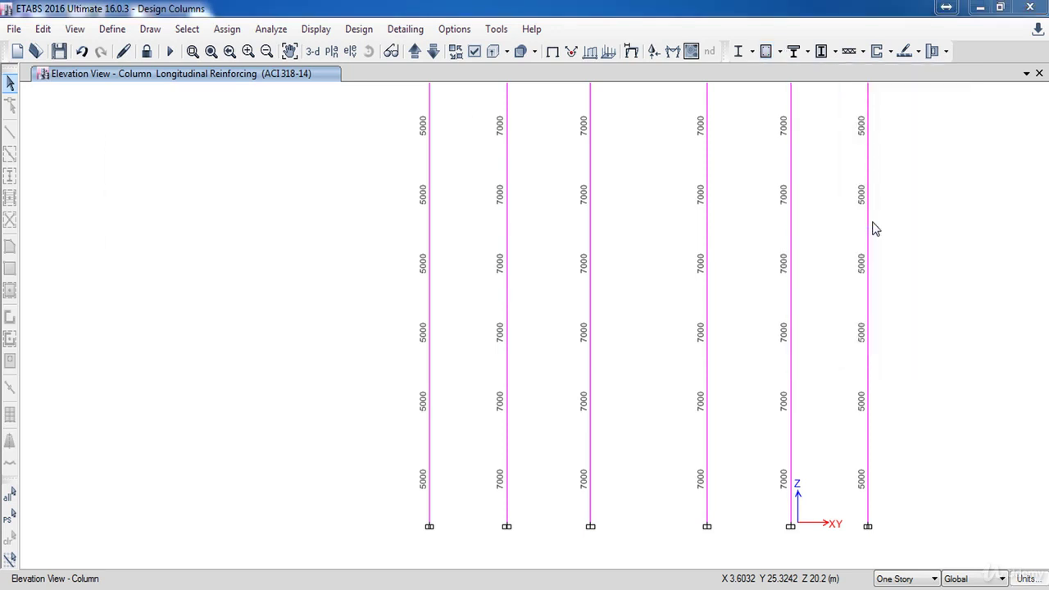
pyautogui.click(582, 291)
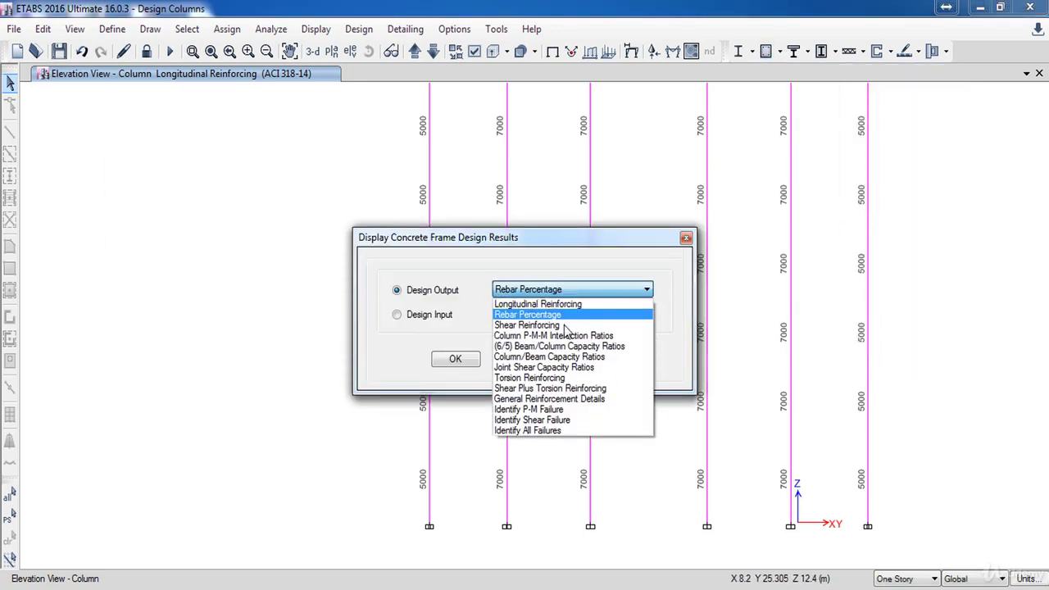
pyautogui.click(547, 320)
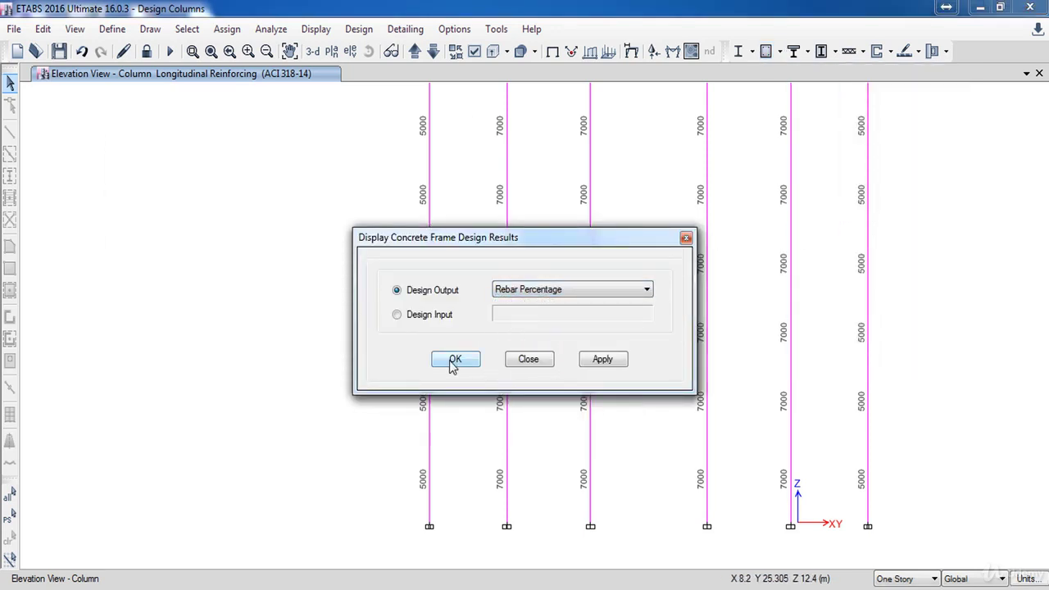
pyautogui.click(453, 359)
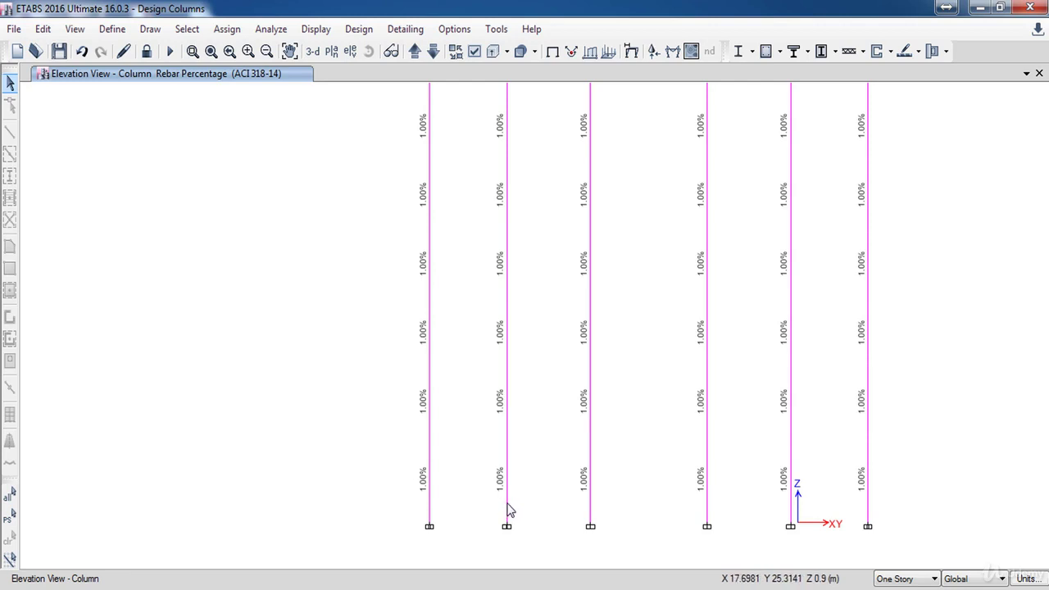
# - Open column C2's design information and review its RC 70*100 summary report
pyautogui.rightClick(507, 506)
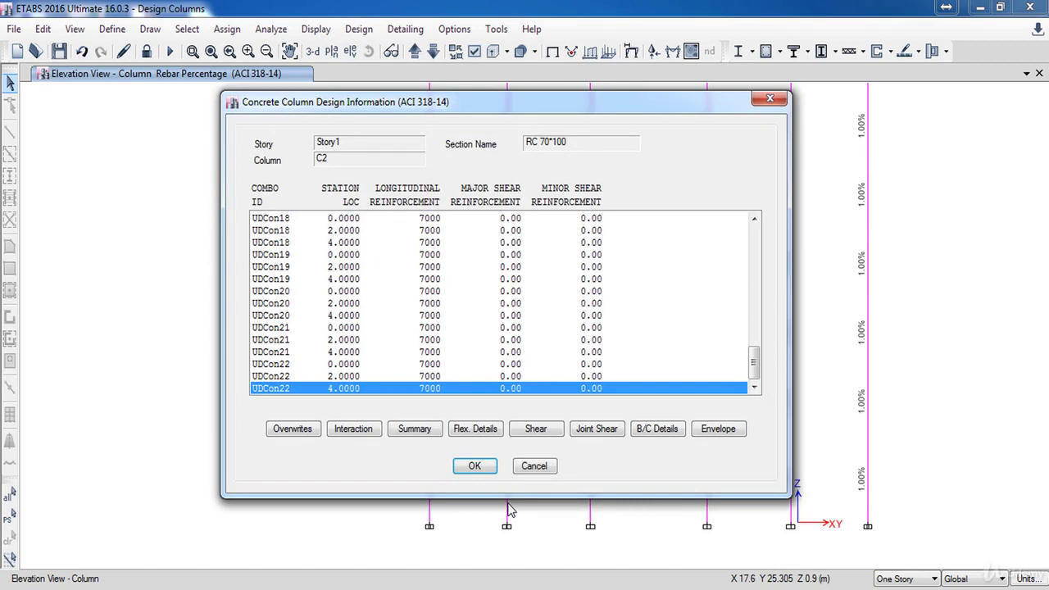
pyautogui.click(415, 431)
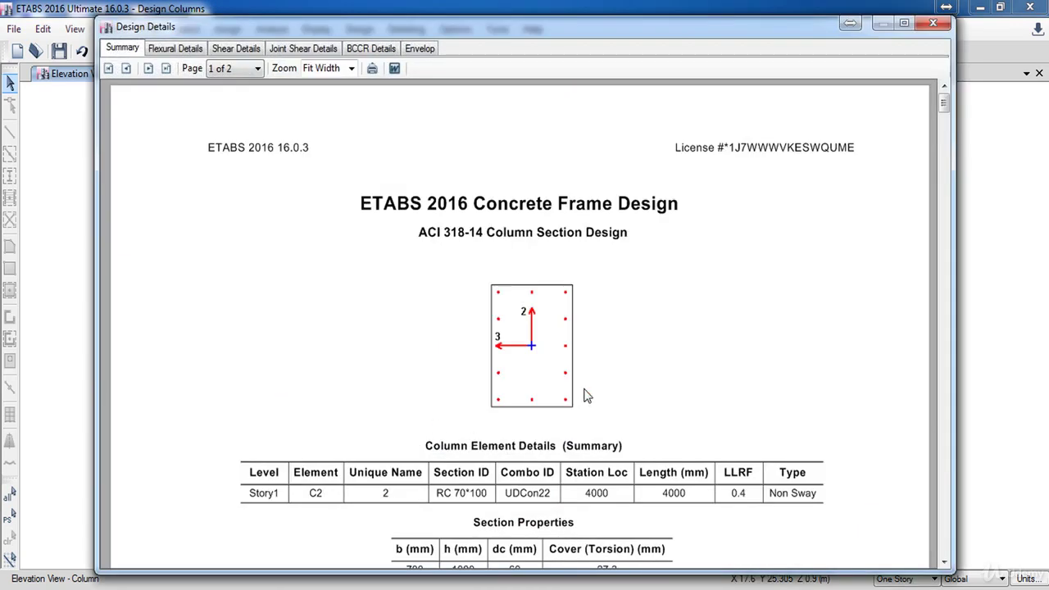
pyautogui.scroll(-3, 587, 396)
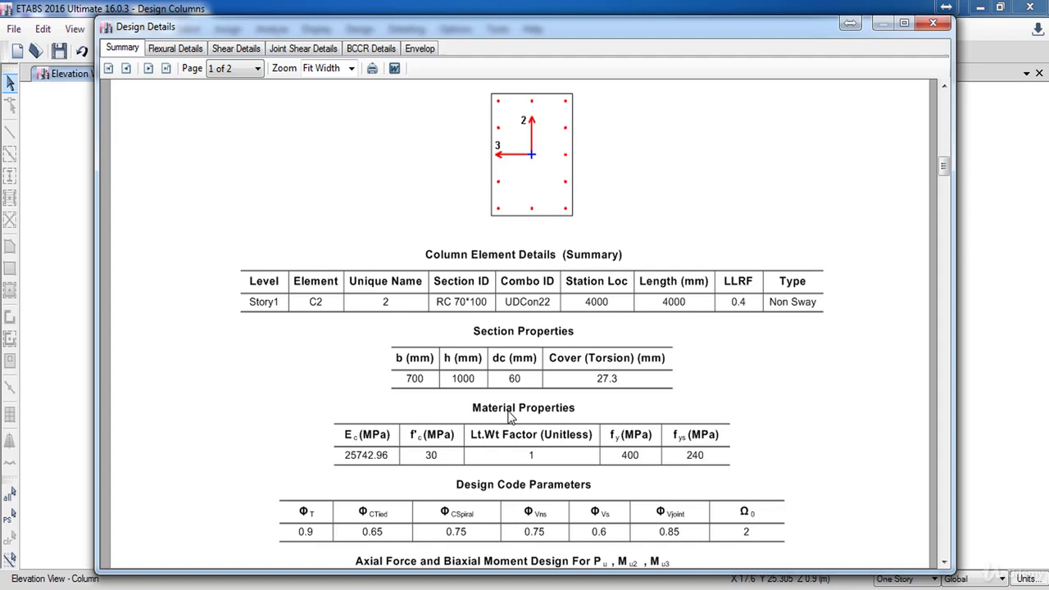
pyautogui.scroll(-2, 538, 340)
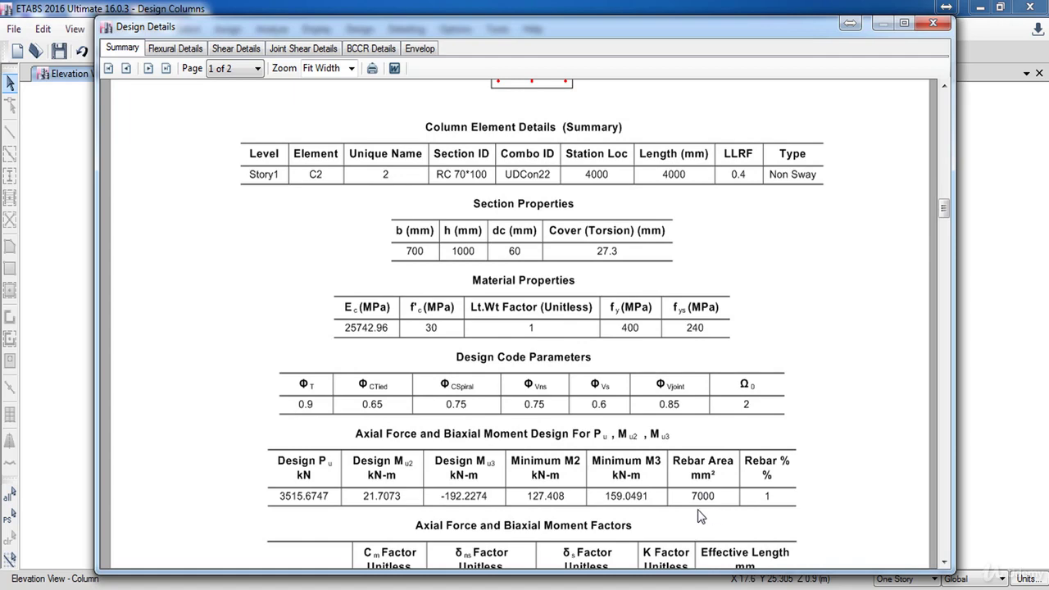
pyautogui.click(933, 22)
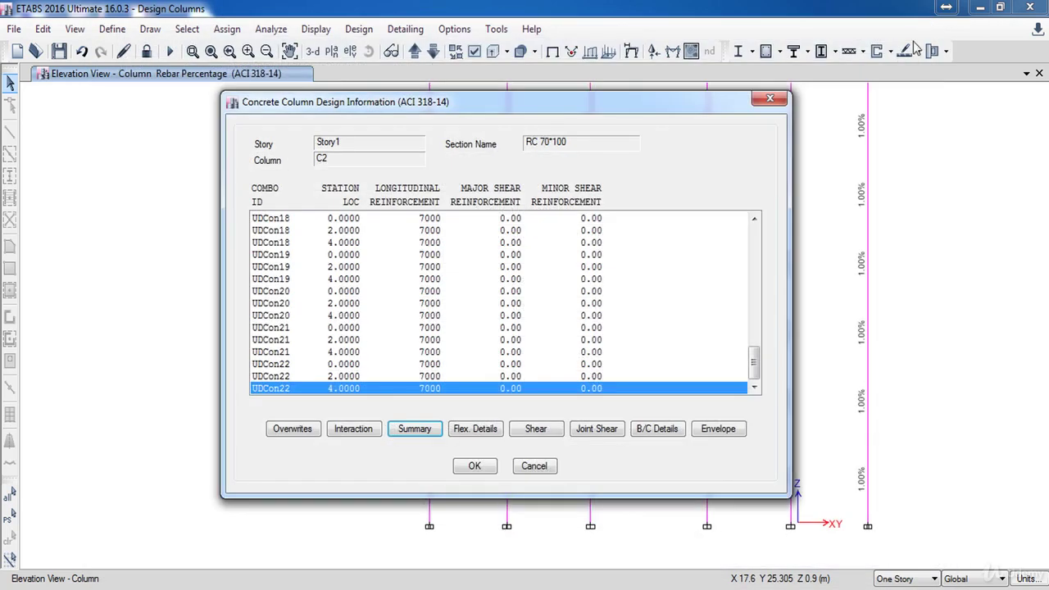
# - Overwrite column C2's current design section to RC 40*60
pyautogui.click(294, 429)
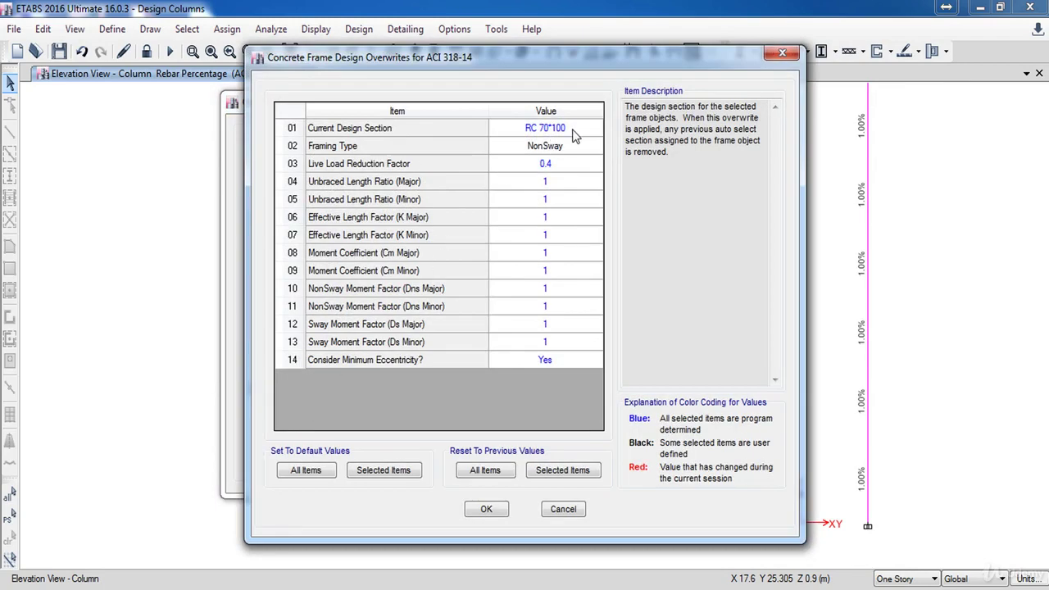
pyautogui.click(574, 131)
pyautogui.click(576, 131)
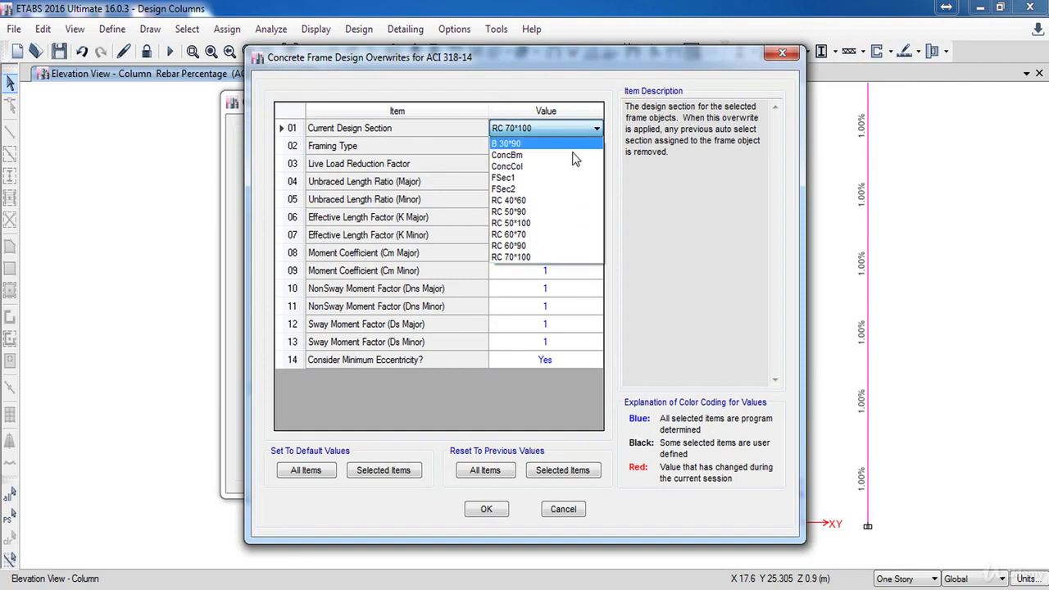
pyautogui.click(548, 208)
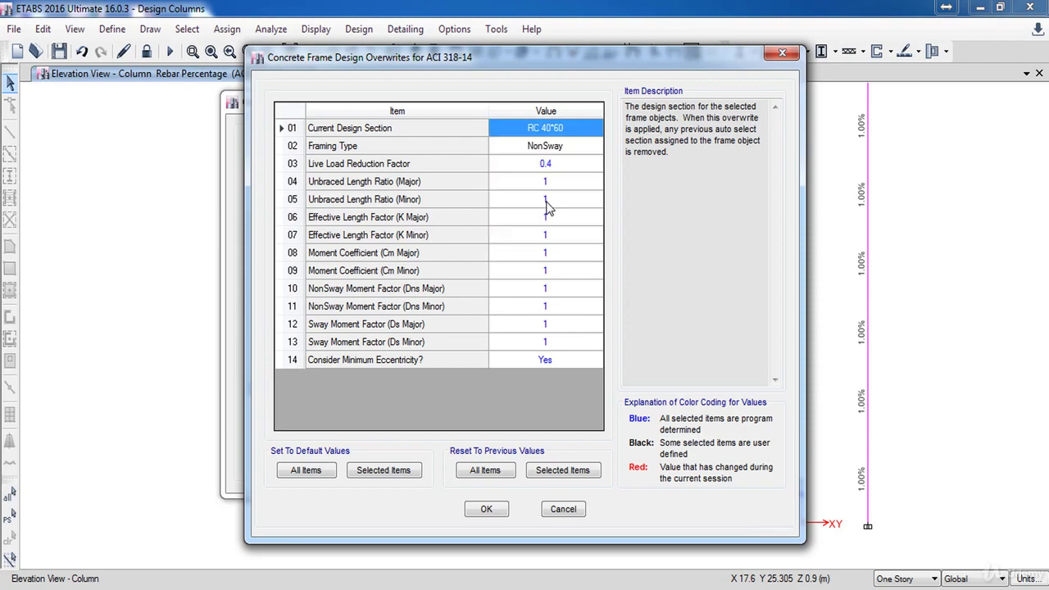
pyautogui.click(486, 510)
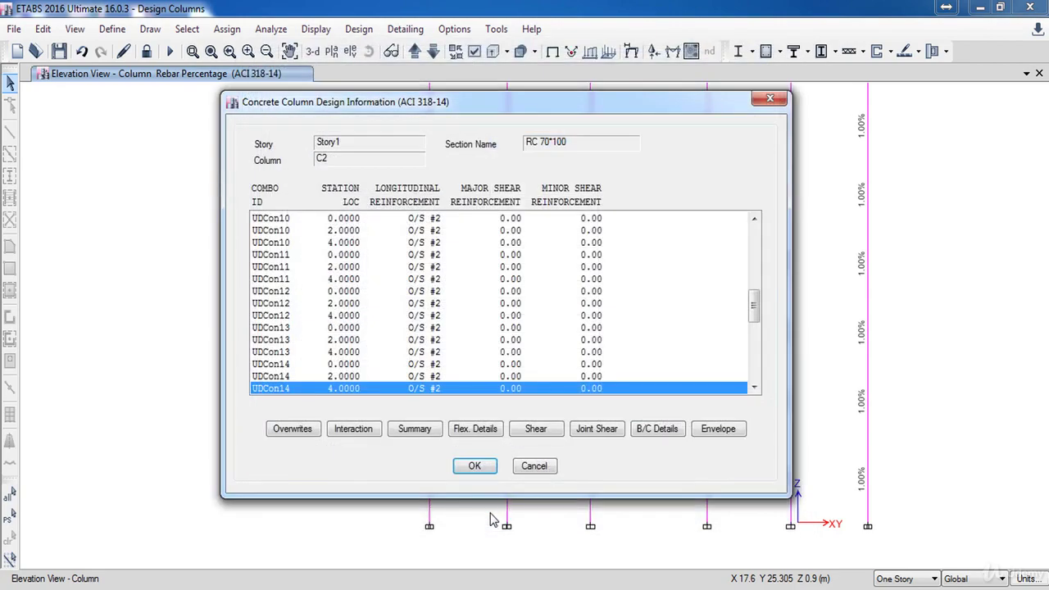
# - Review the RC 40*60 summary report showing overstress at 8.1% rebar
pyautogui.click(414, 435)
pyautogui.scroll(-5, 696, 350)
pyautogui.scroll(-3, 696, 349)
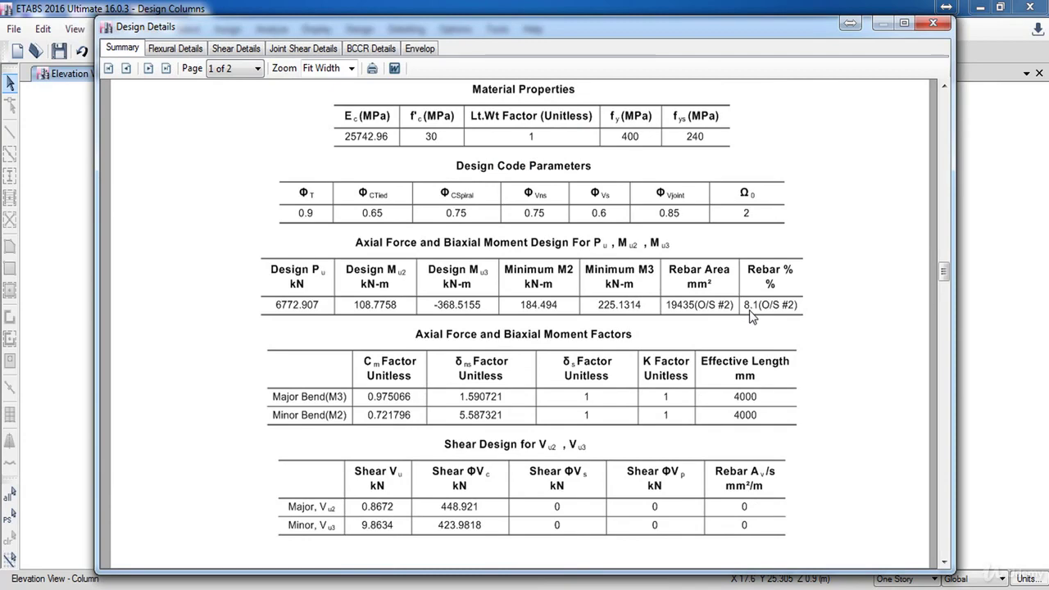
pyautogui.click(932, 25)
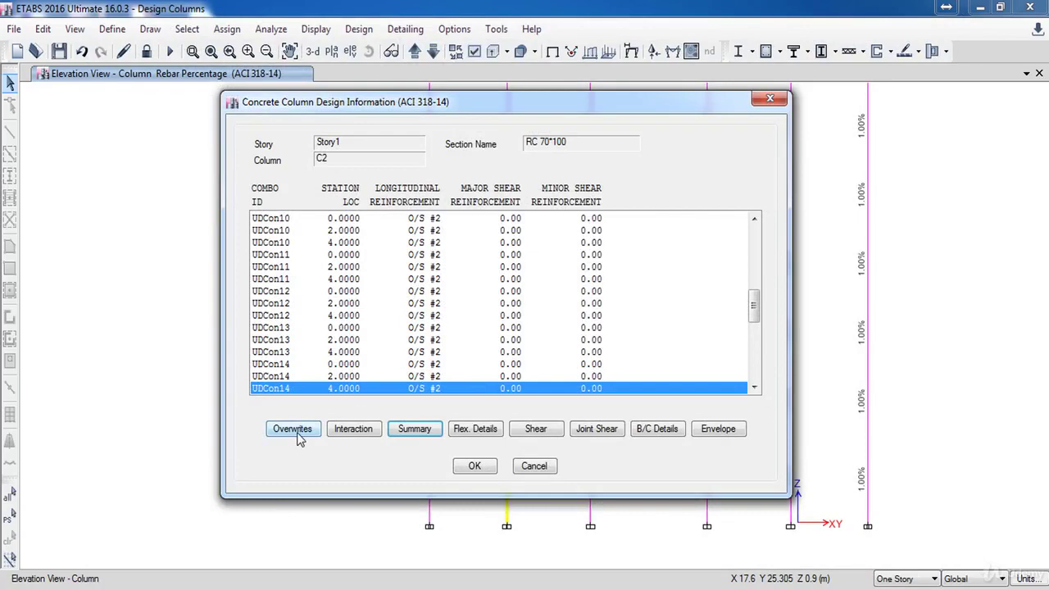
# - Change column C2's design section overwrite to RC 60*90
pyautogui.click(293, 428)
pyautogui.click(574, 131)
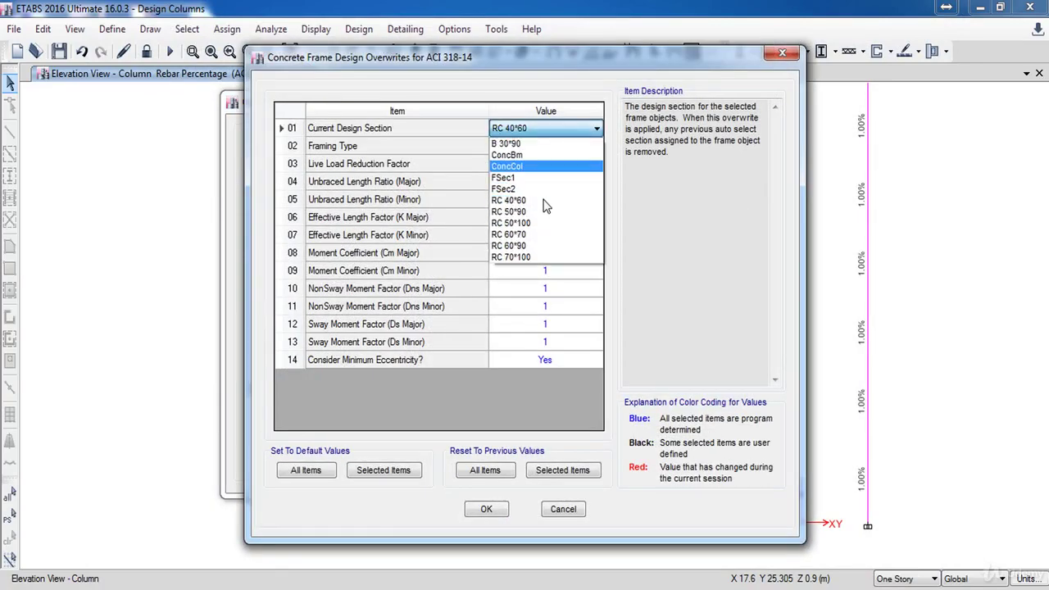
pyautogui.click(533, 245)
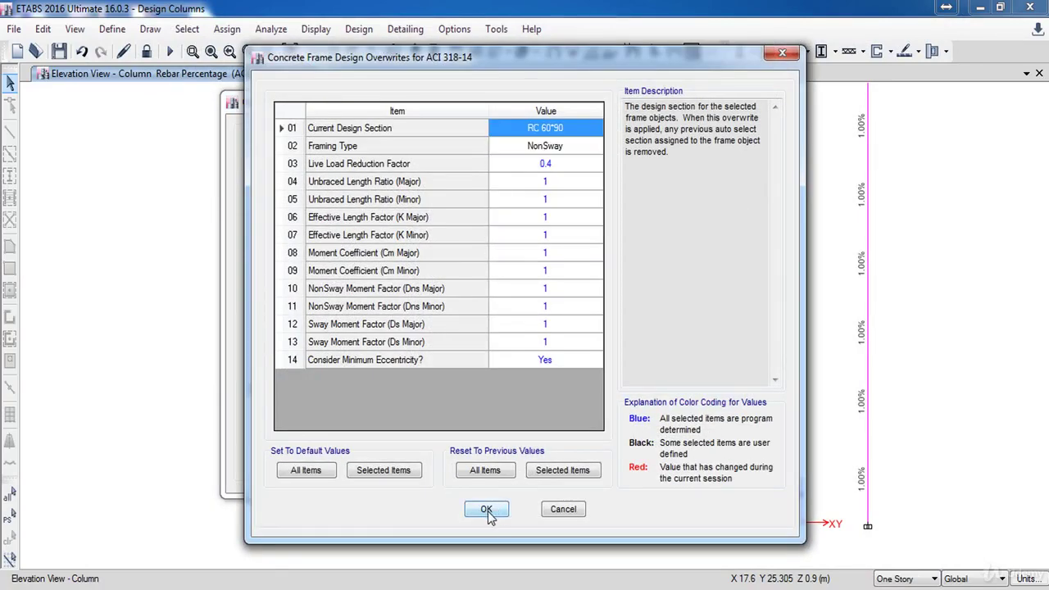
pyautogui.click(487, 510)
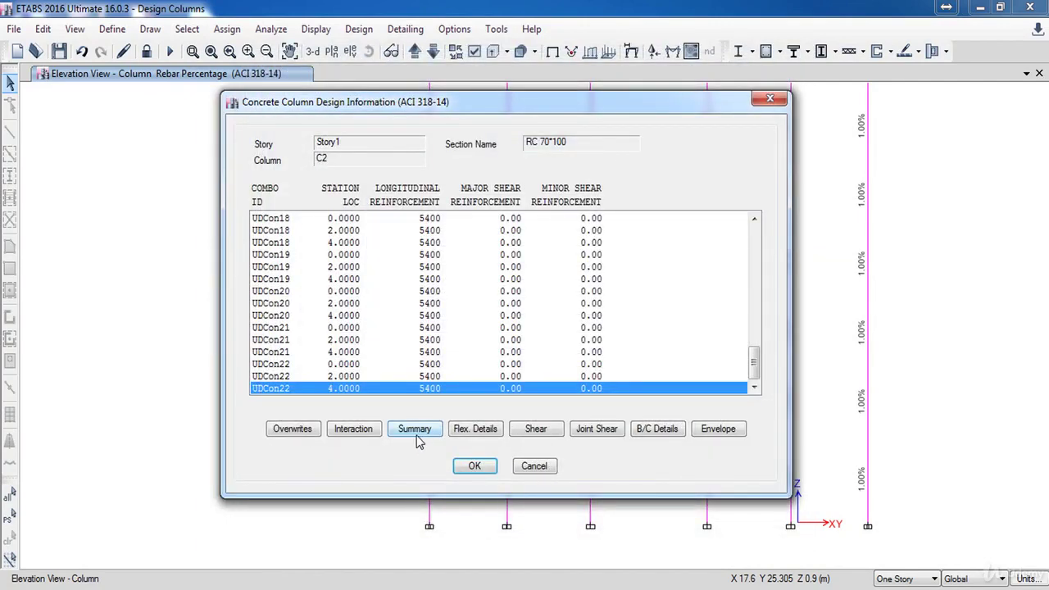
# - Check the RC 60*90 summary report requiring 5400 rebar at 1%
pyautogui.click(414, 430)
pyautogui.scroll(-5, 675, 382)
pyautogui.scroll(-3, 674, 382)
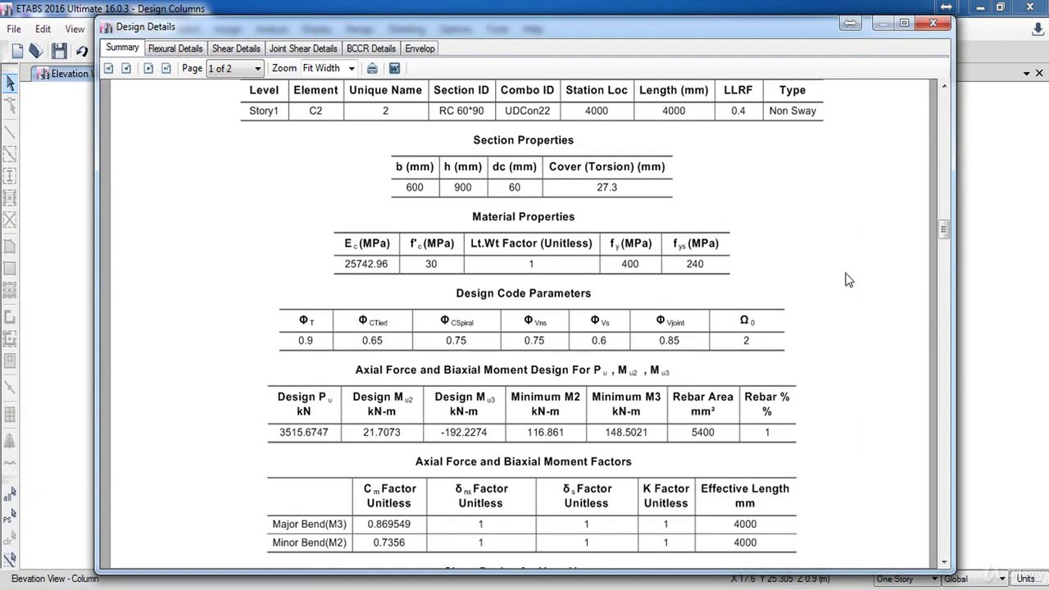
pyautogui.click(932, 25)
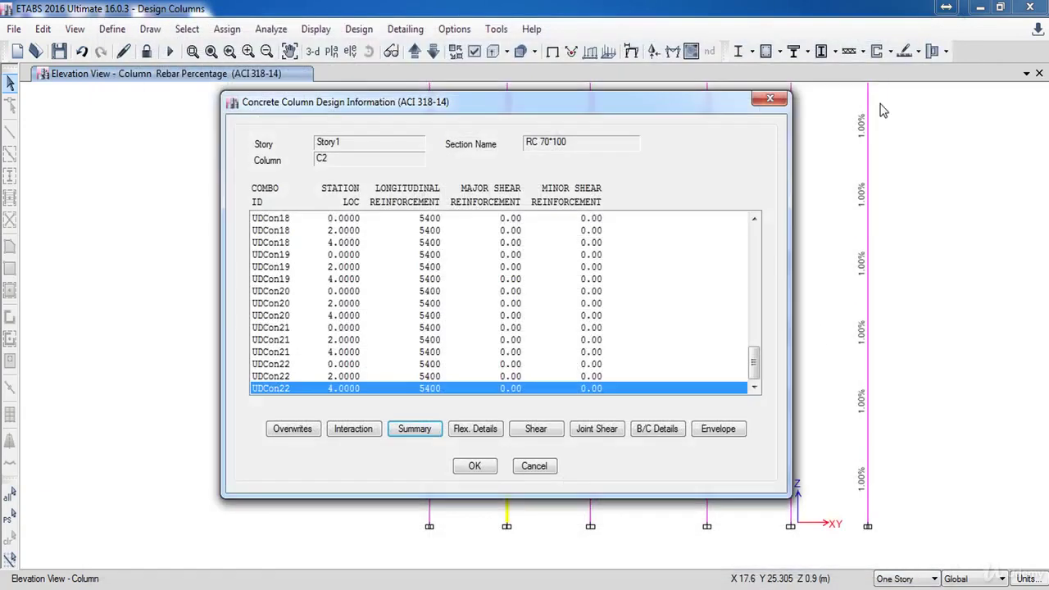
# - Close C2's design information to return to the 1.00% rebar elevation
pyautogui.click(475, 467)
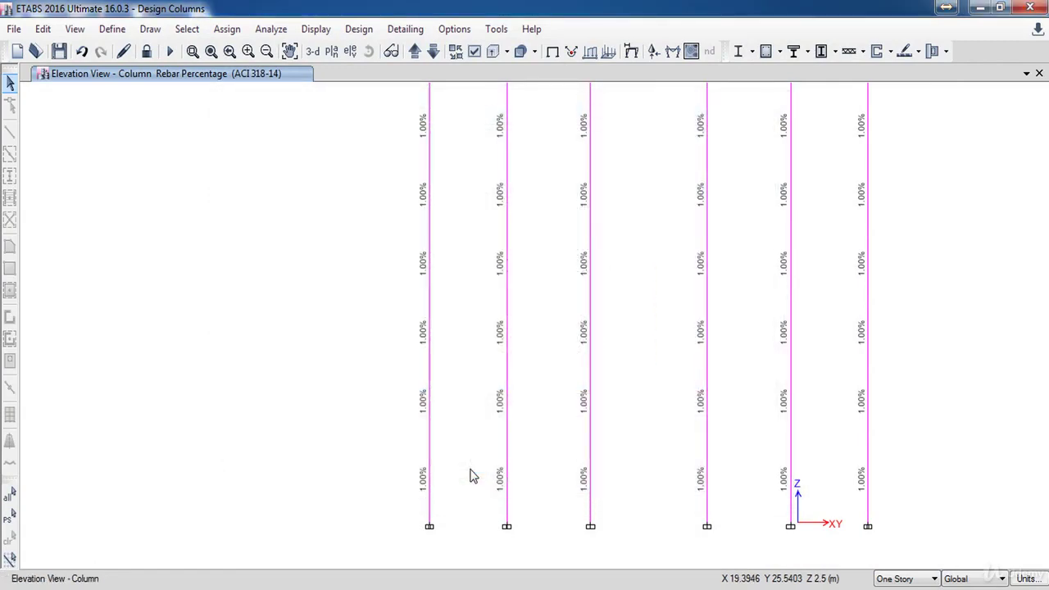